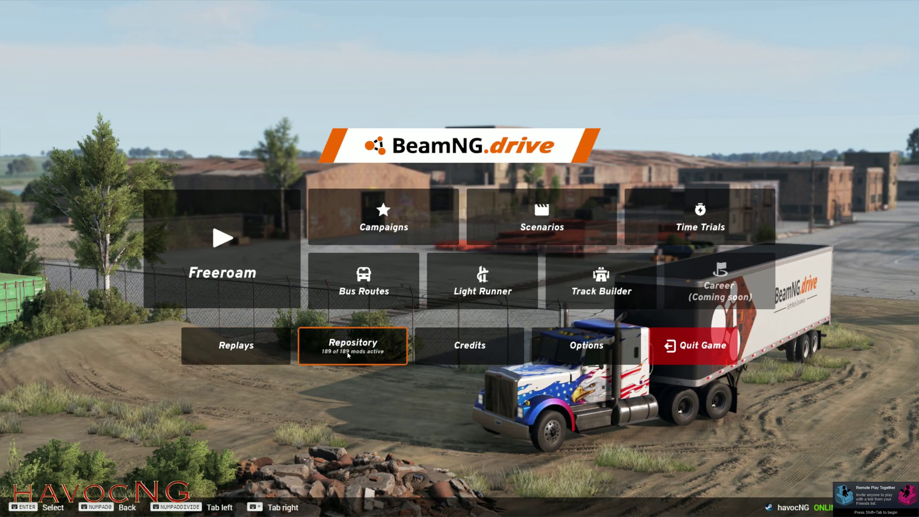
View the Tower of Death mod's details in the mods manager and leave the repository.
left_click(348, 354)
left_click(89, 32)
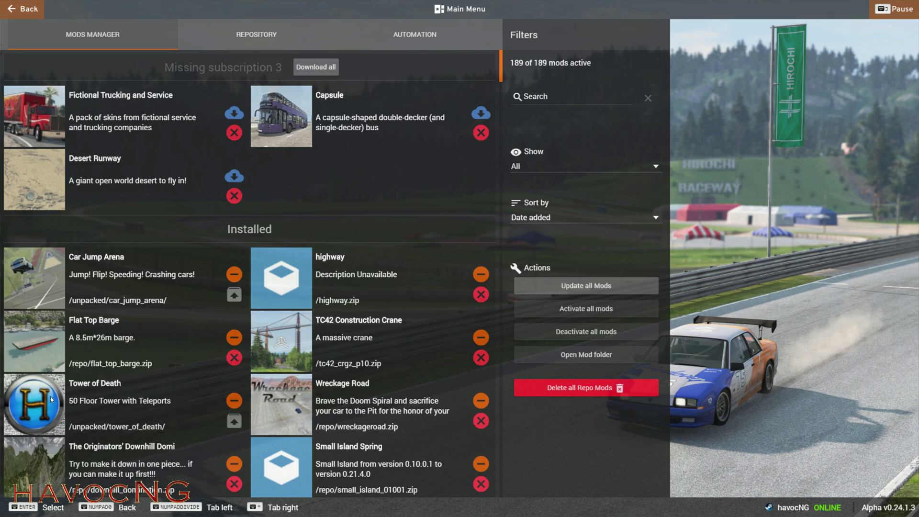
left_click(103, 383)
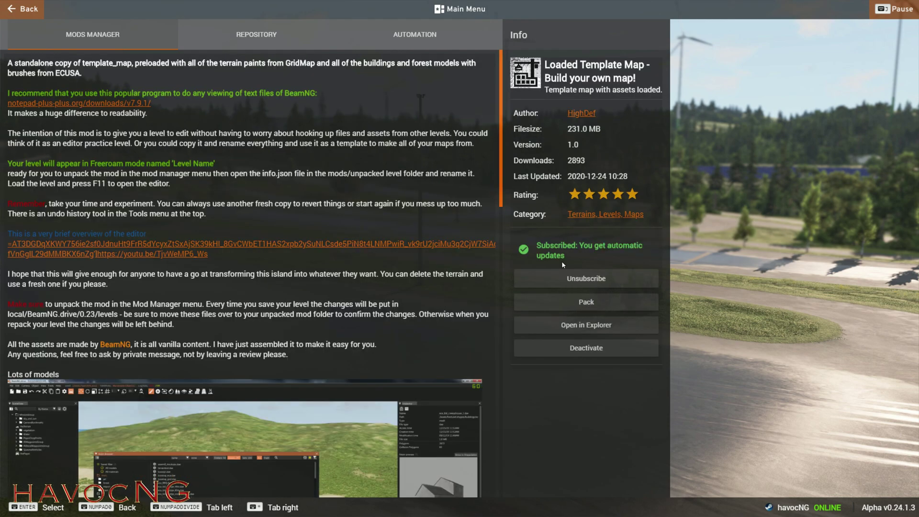
left_click(30, 9)
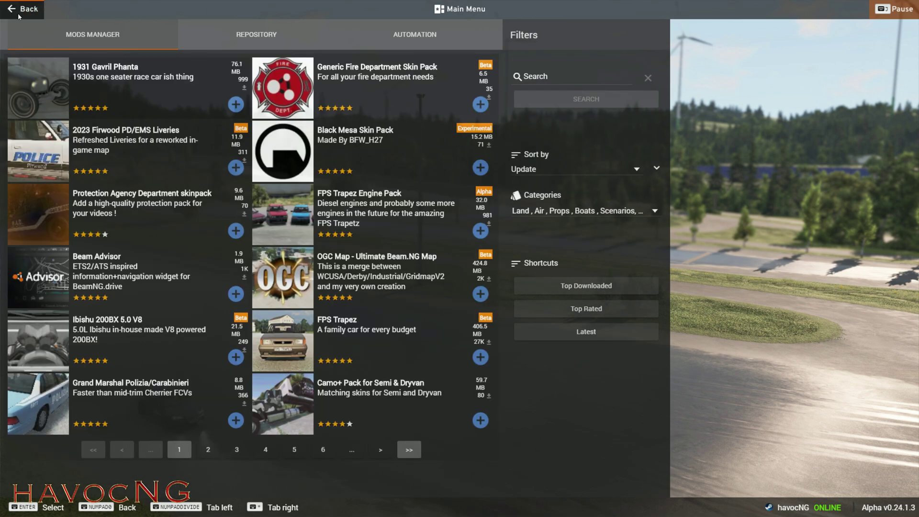
key("Escape")
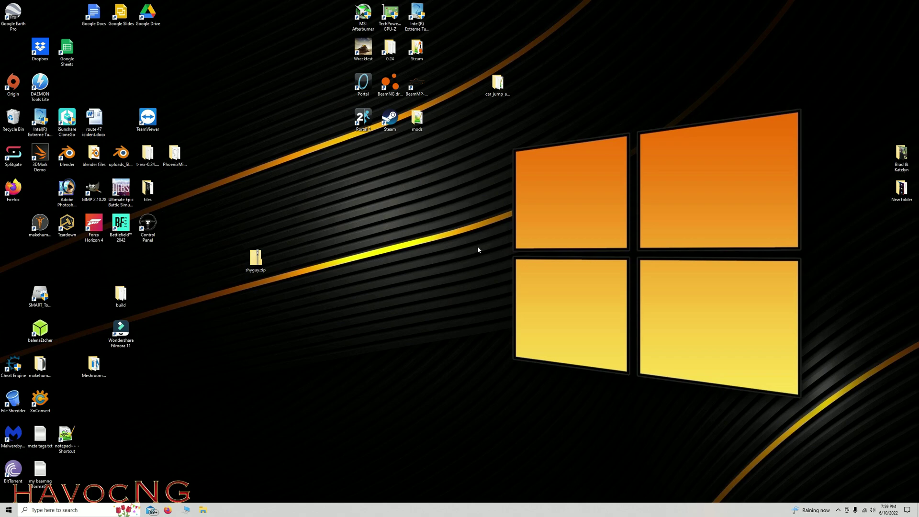
Open the shyguy.zip archive and the BeamNG.drive 0.24 user folder from the desktop, arranging both windows side by side.
double_click(257, 261)
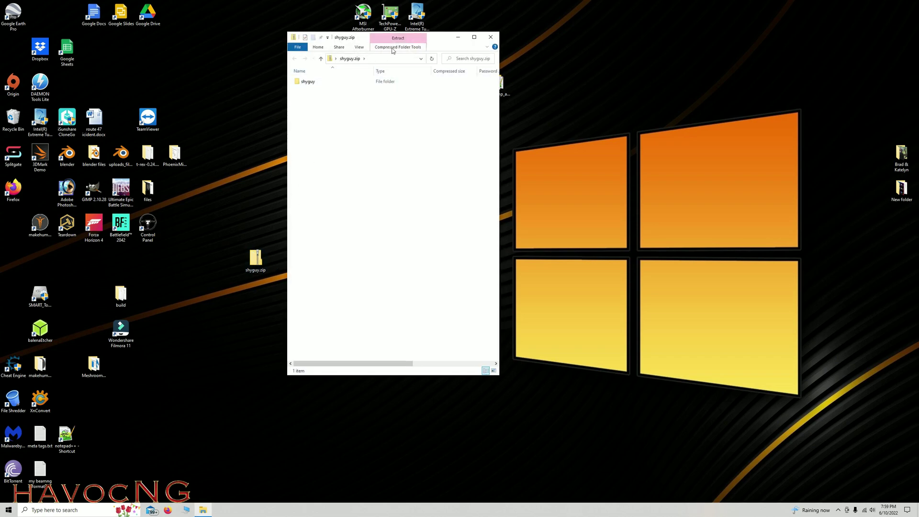
left_click_drag(364, 38, 146, 46)
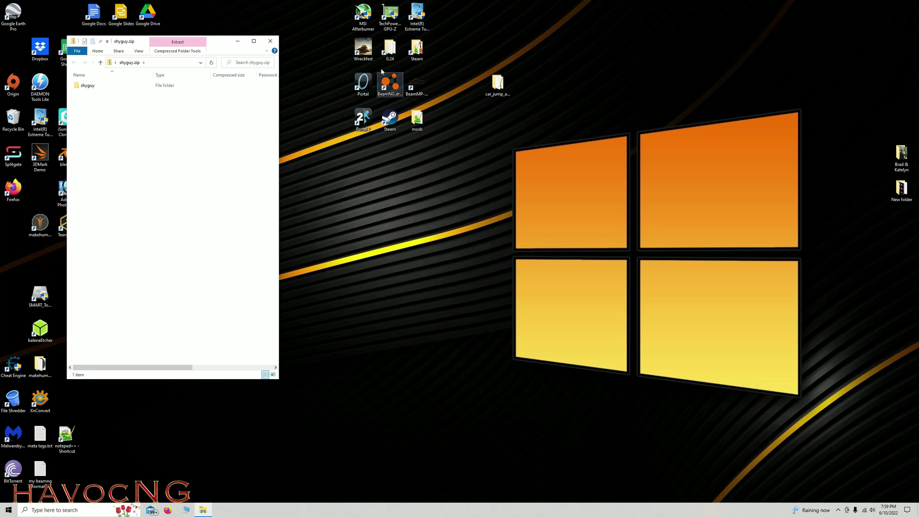
double_click(390, 50)
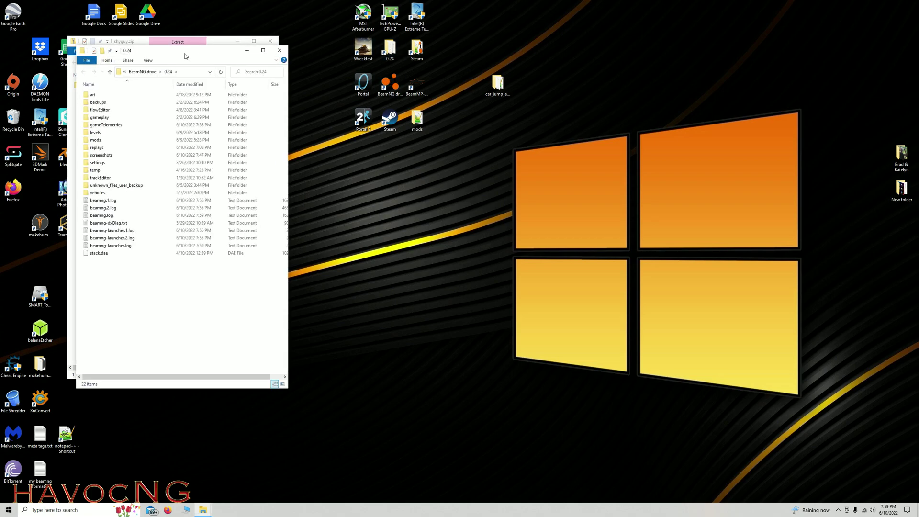
left_click_drag(185, 56, 441, 71)
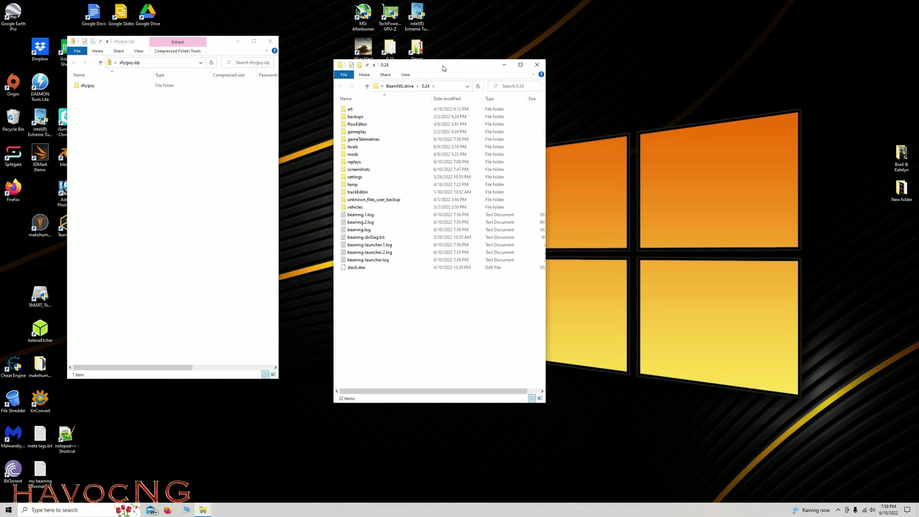
Browse the 0.24 folder to mods/unpacked/tower_of_death/levels/tower_of_death/art/shapes.
double_click(357, 155)
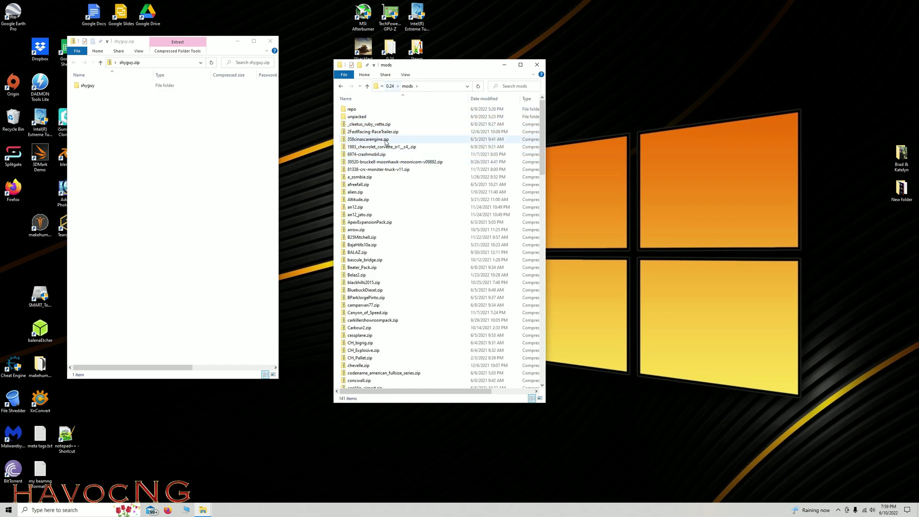
double_click(355, 117)
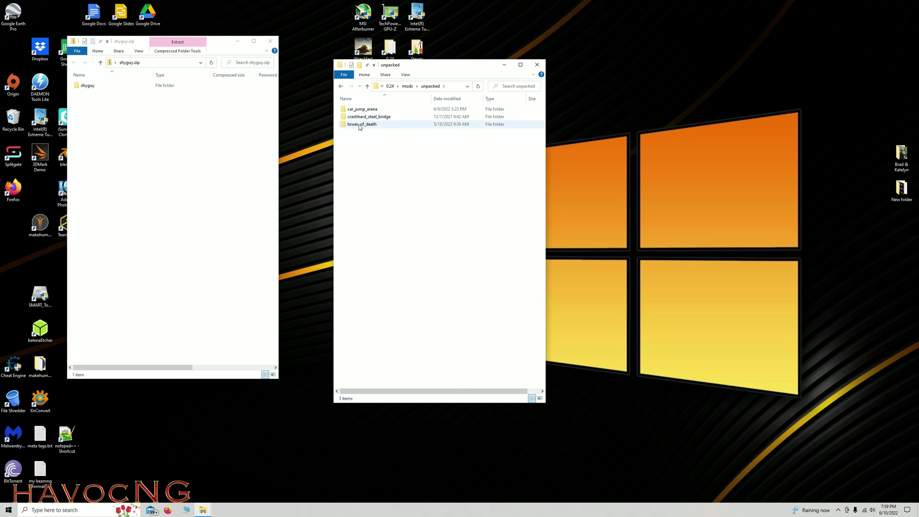
double_click(359, 124)
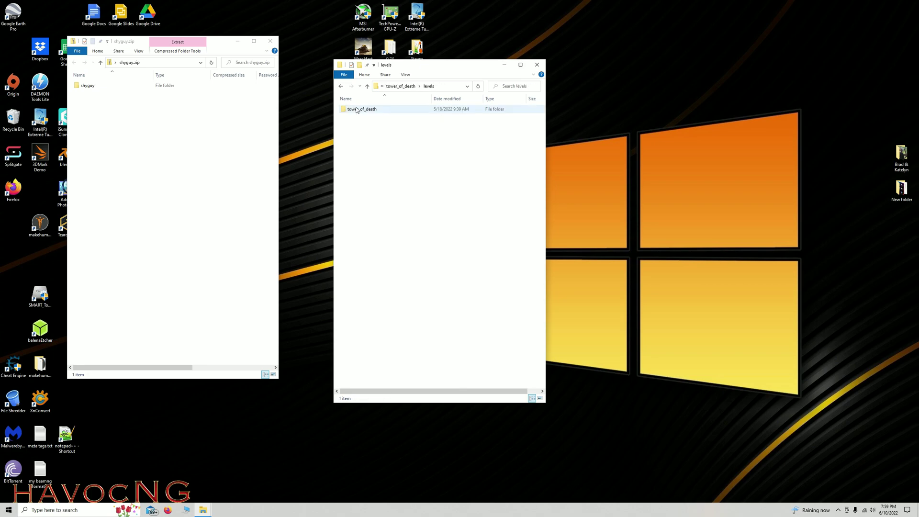
double_click(356, 110)
double_click(357, 110)
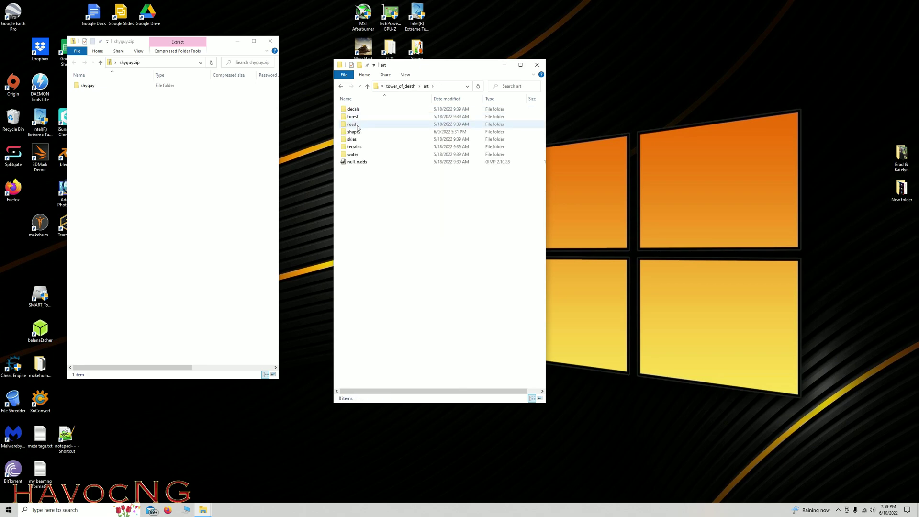
double_click(356, 132)
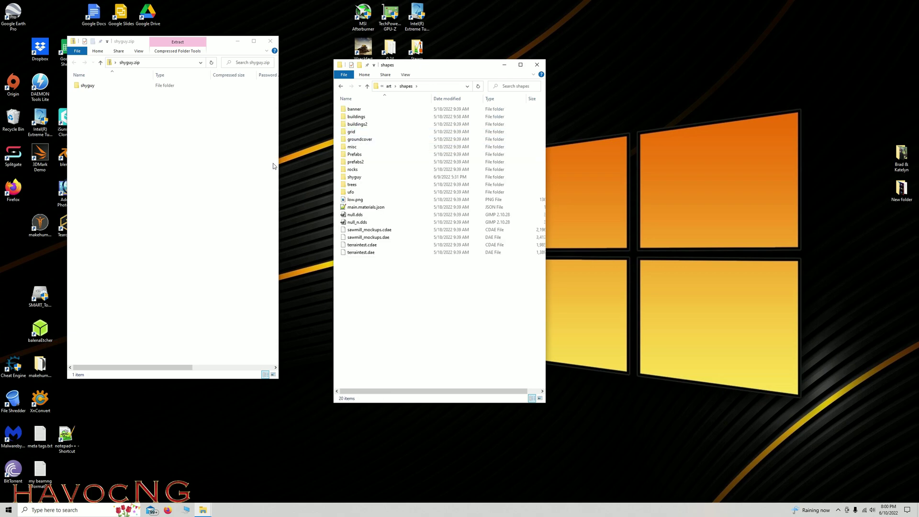
Locate the shyguy folder in both the shapes folder and the zip archive, and close both windows.
left_click(354, 179)
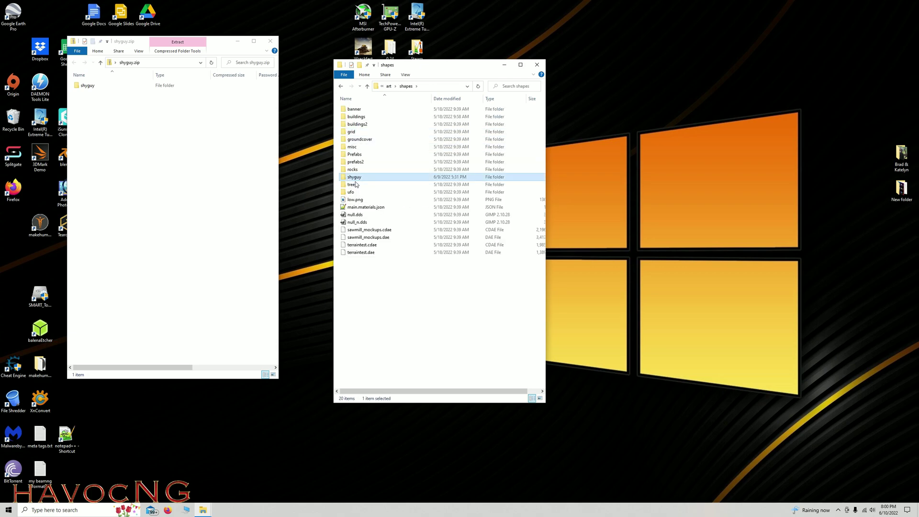
left_click(100, 108)
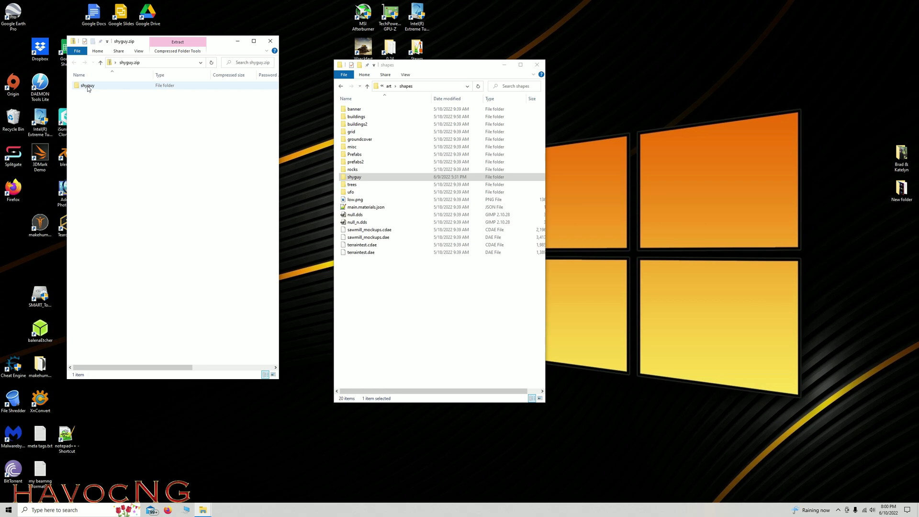
left_click_drag(87, 88, 134, 138)
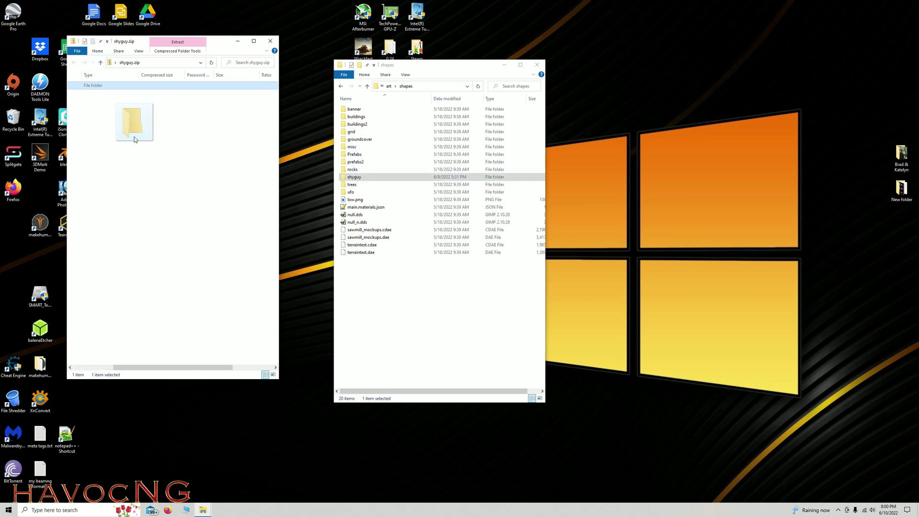
left_click(271, 42)
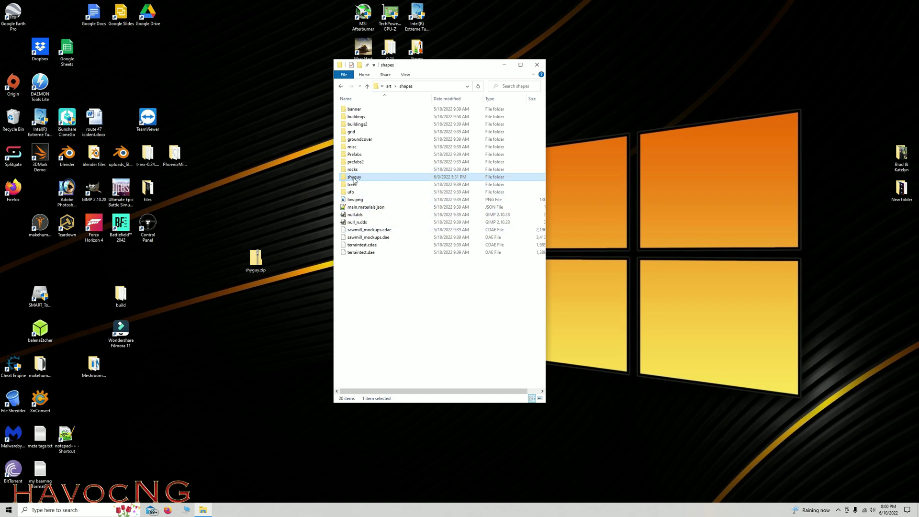
left_click(538, 66)
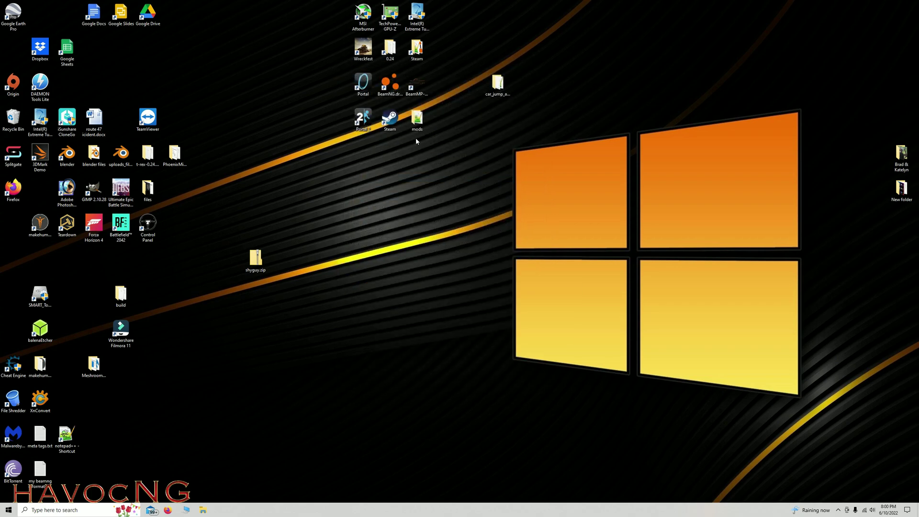
Switch to BeamNG.drive and fly the free camera across the level to the group of running figures.
double_click(389, 92)
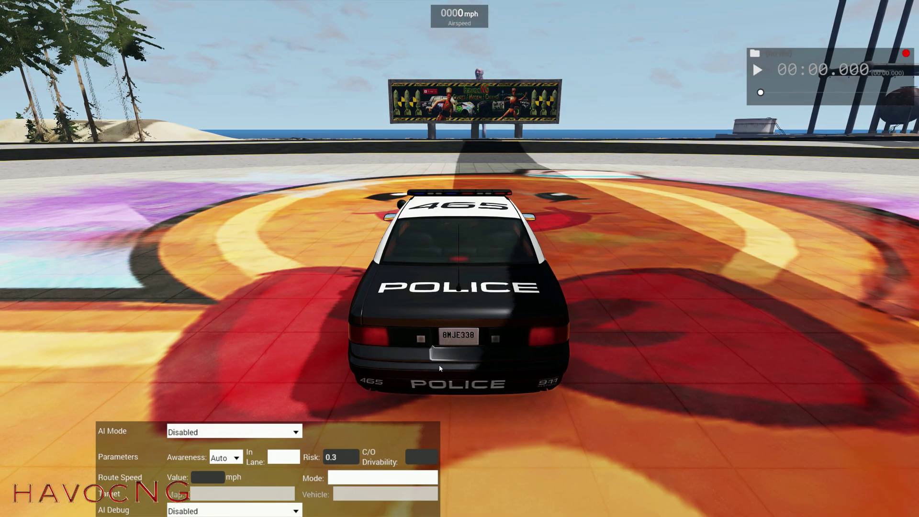
key("Escape")
left_click(416, 216)
left_click(409, 259)
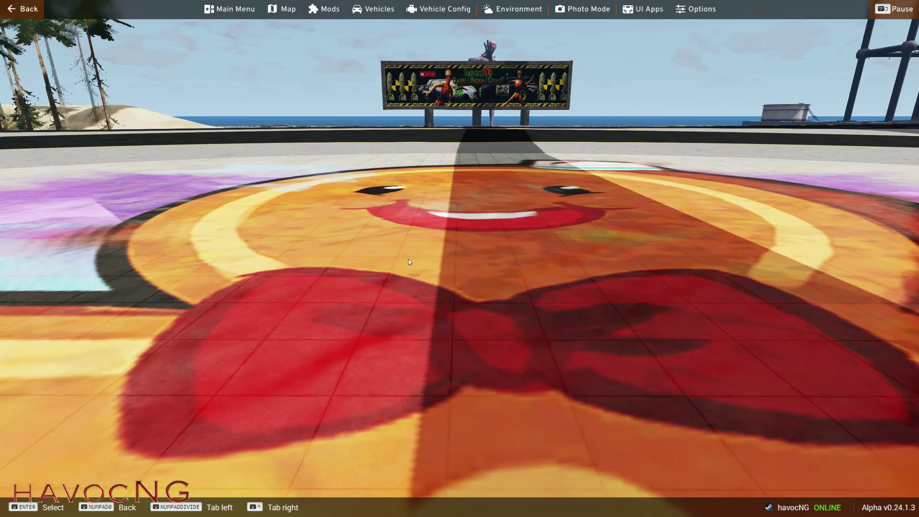
key("w")
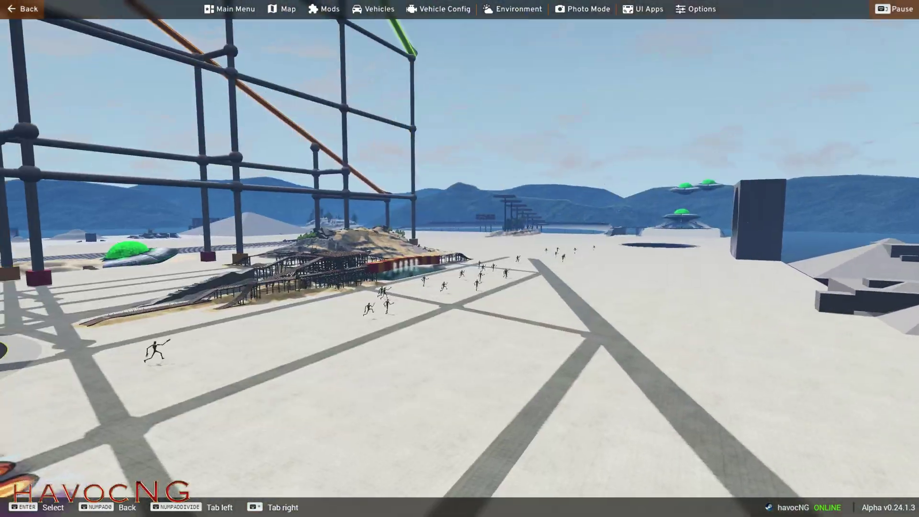
key("w")
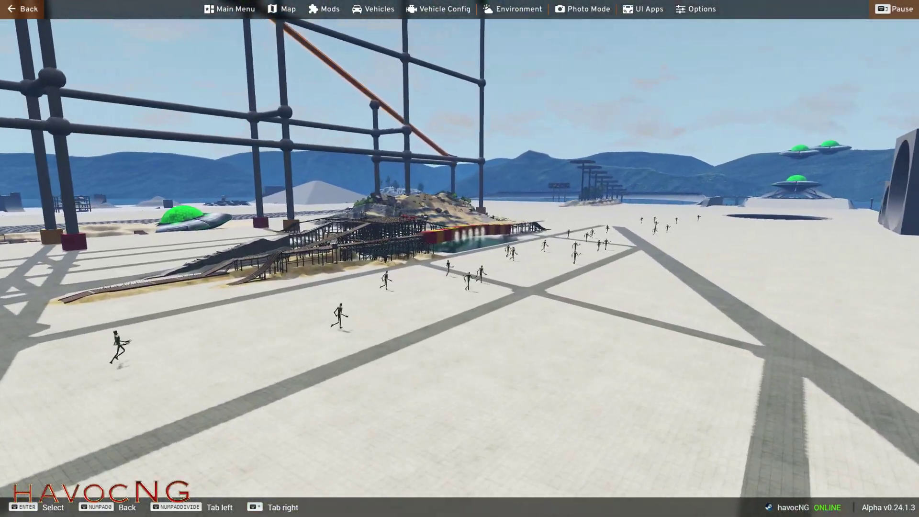
key("a")
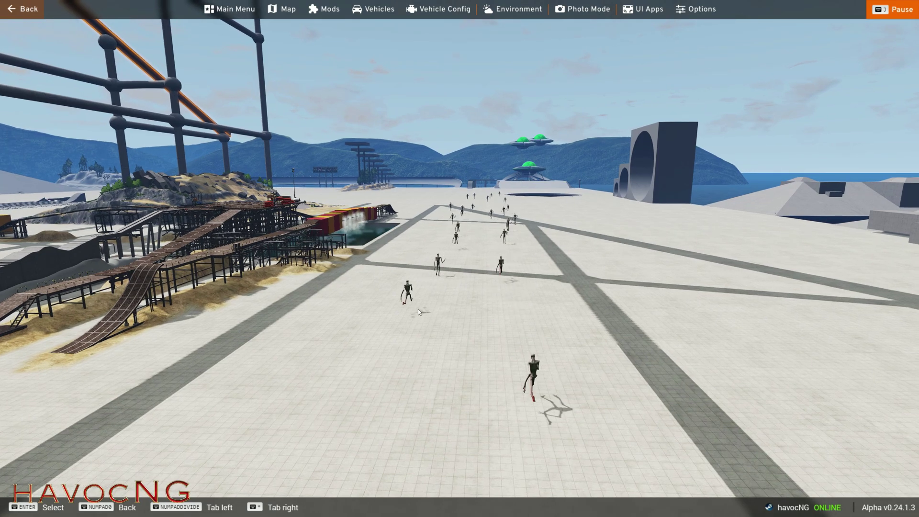
Open the World Editor, close the Scene Tree, and bring up an enlarged Asset Browser.
key("F11")
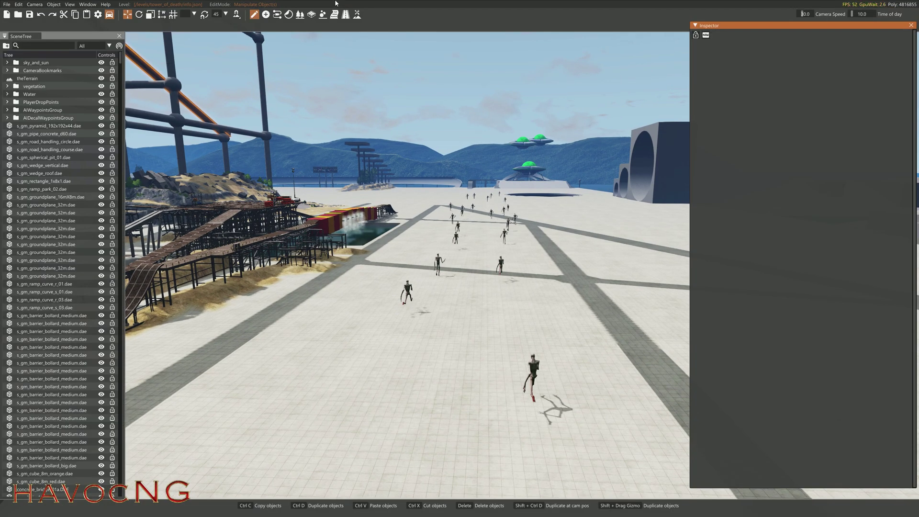
left_click(119, 36)
left_click(85, 4)
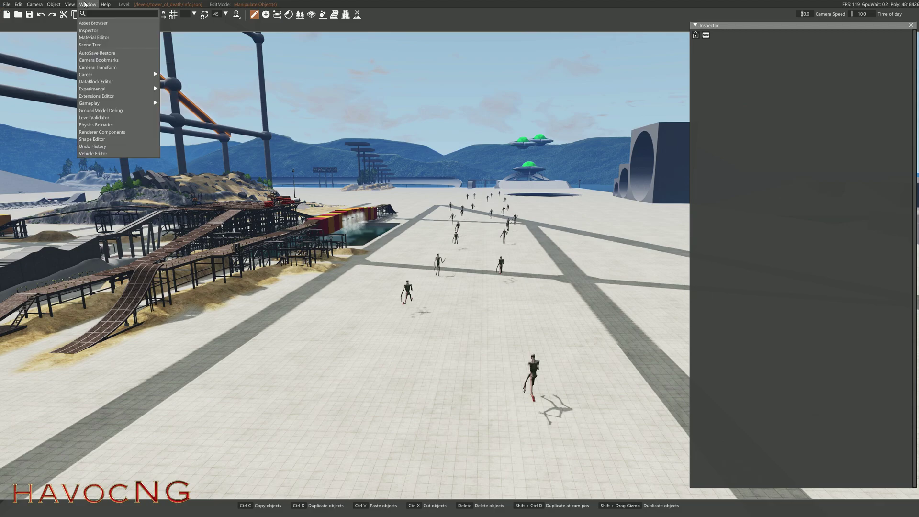
left_click(92, 23)
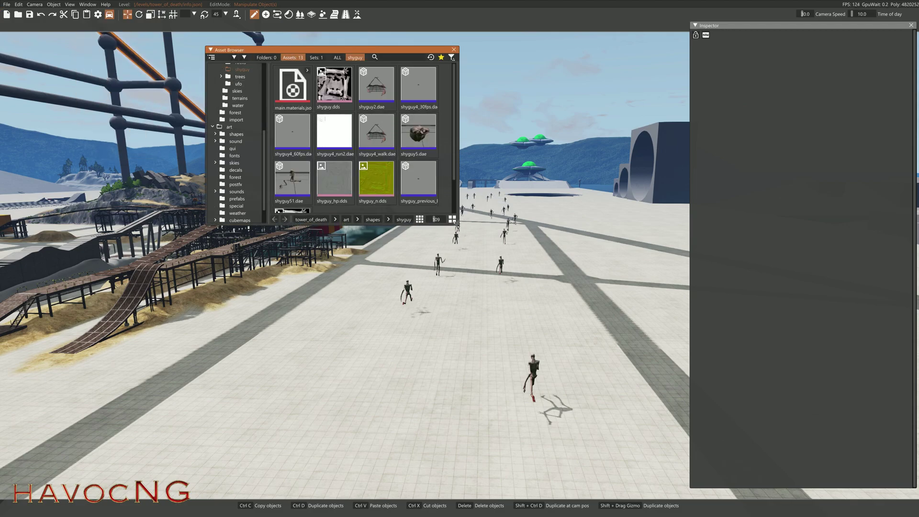
left_click_drag(456, 224, 571, 333)
scroll(244, 108, "up", 3)
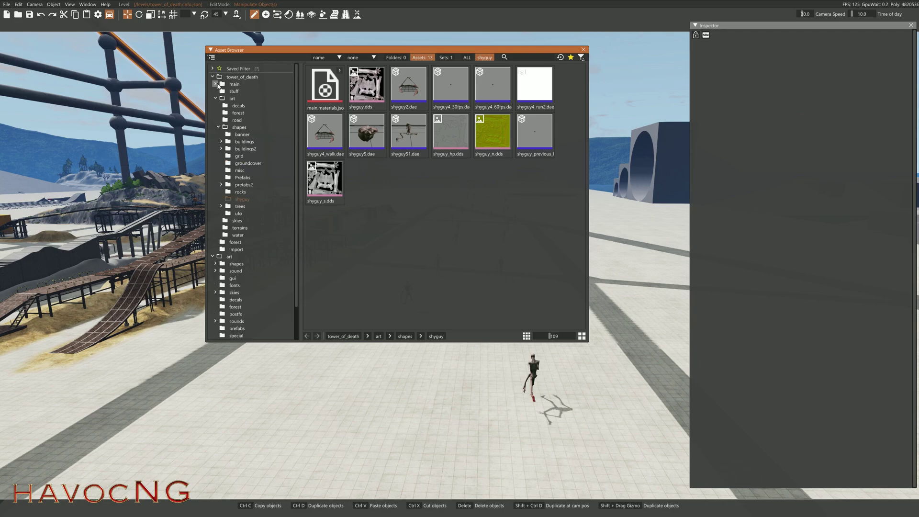
Show the assets in the tower_of_death/art/shapes/shyguy folder.
left_click(215, 99)
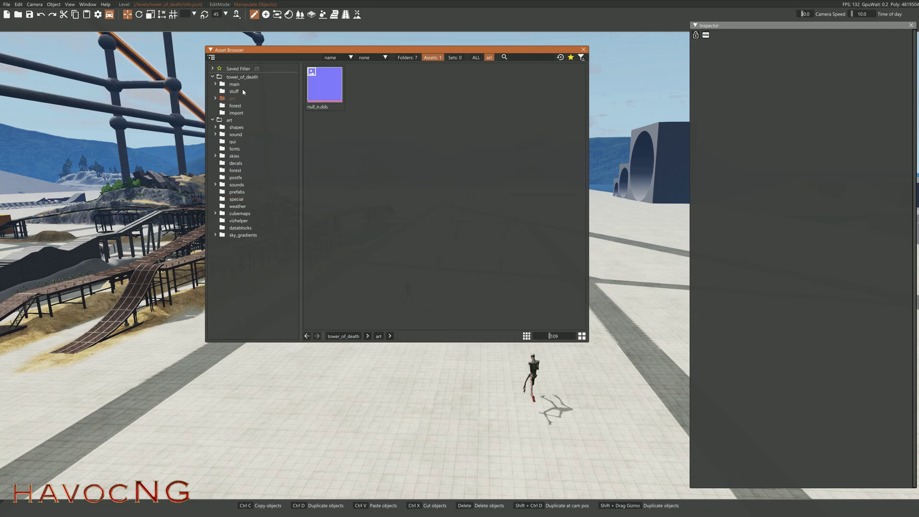
left_click(216, 99)
left_click(225, 128)
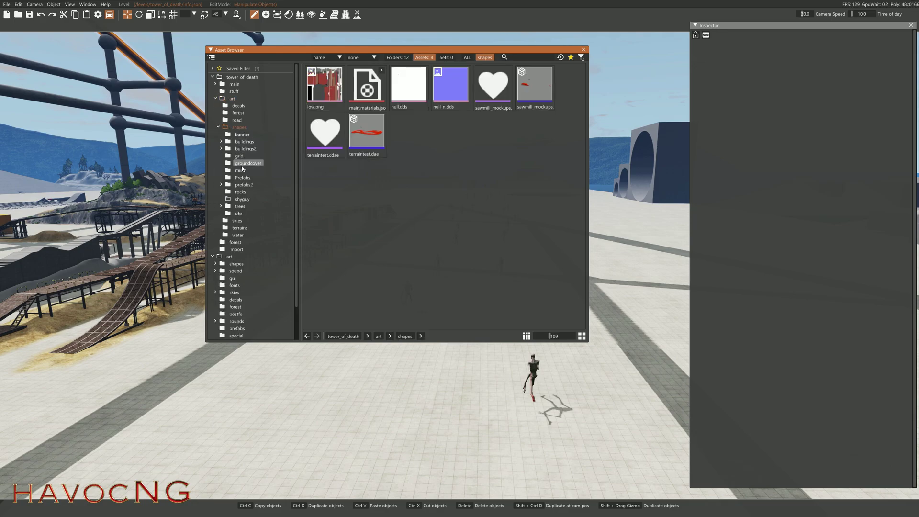
left_click(242, 199)
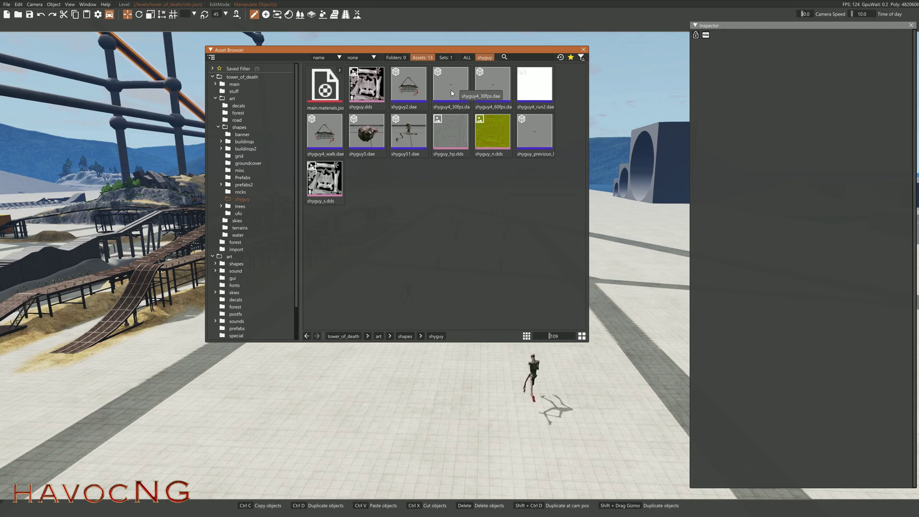
Examine the nearest shyguy figure up close, close the Asset Browser, and look over the group of figures.
right_click_drag(545, 397, 704, 450)
key("w")
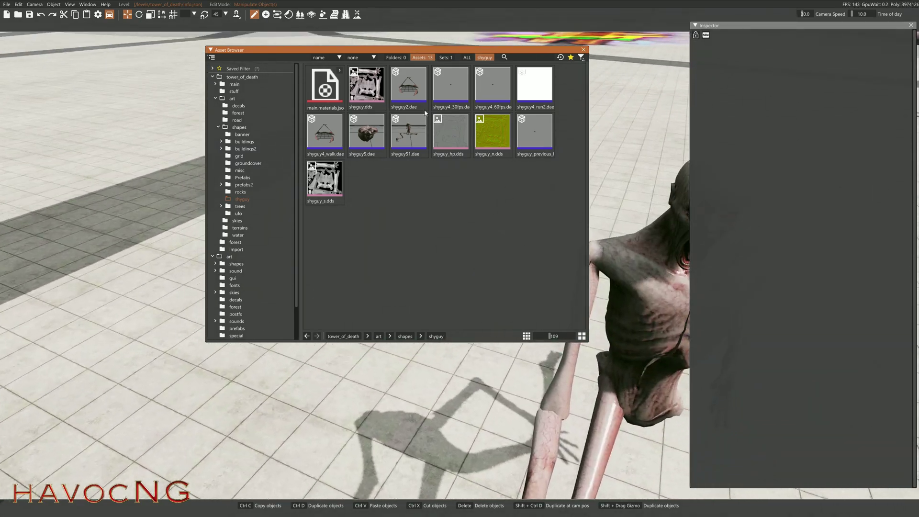
left_click_drag(392, 54, 246, 68)
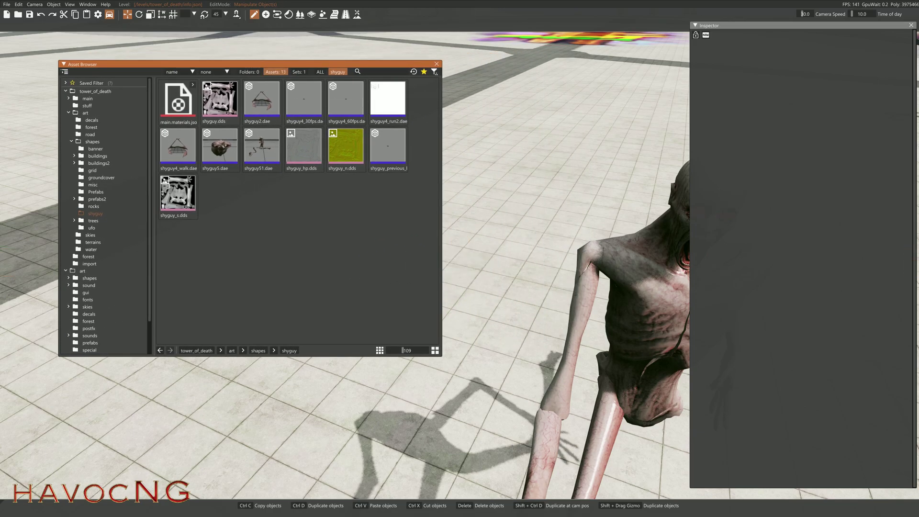
mouse_move(545, 397)
right_mouse_down()
mouse_move(546, 383)
mouse_move(608, 354)
mouse_move(661, 307)
mouse_move(641, 309)
mouse_move(545, 396)
mouse_move(354, 397)
mouse_move(383, 396)
mouse_move(244, 409)
mouse_move(287, 438)
mouse_move(294, 321)
mouse_move(326, 311)
mouse_move(338, 421)
mouse_move(355, 407)
mouse_move(545, 396)
right_mouse_up()
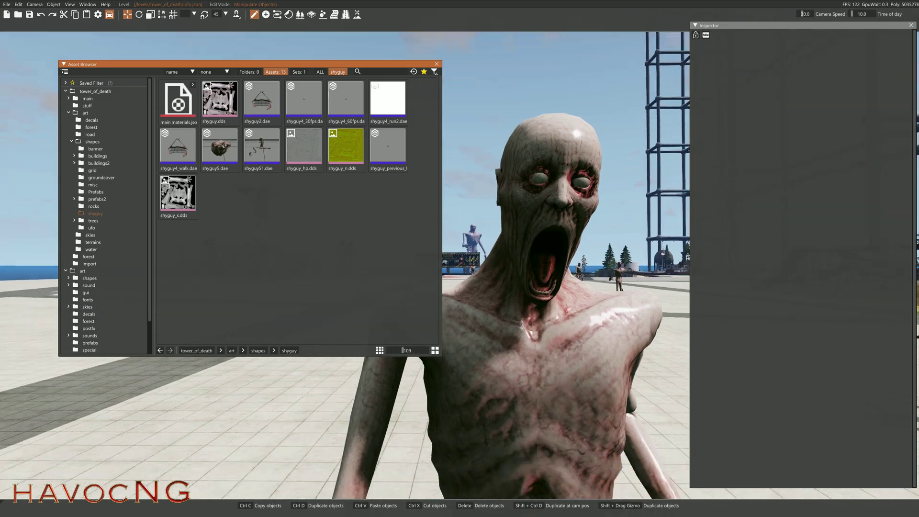
key("s")
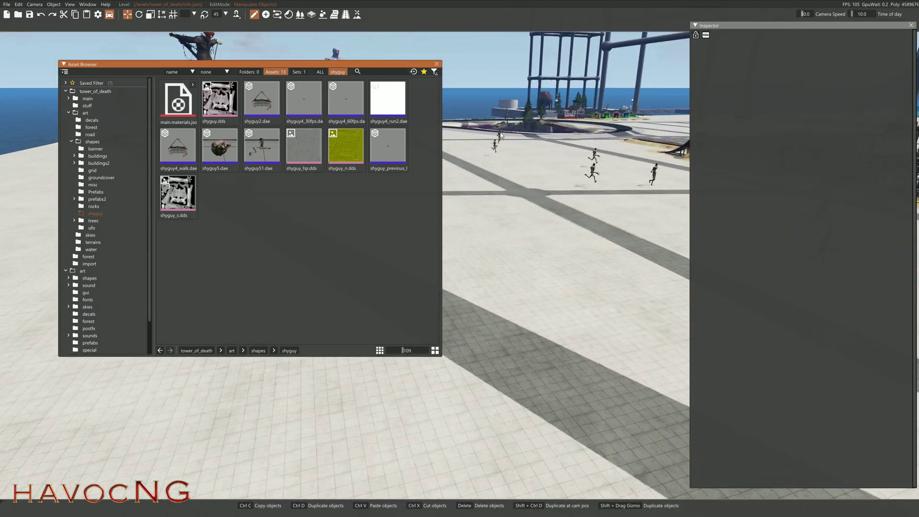
left_click(437, 65)
right_click_drag(422, 177, 474, 153)
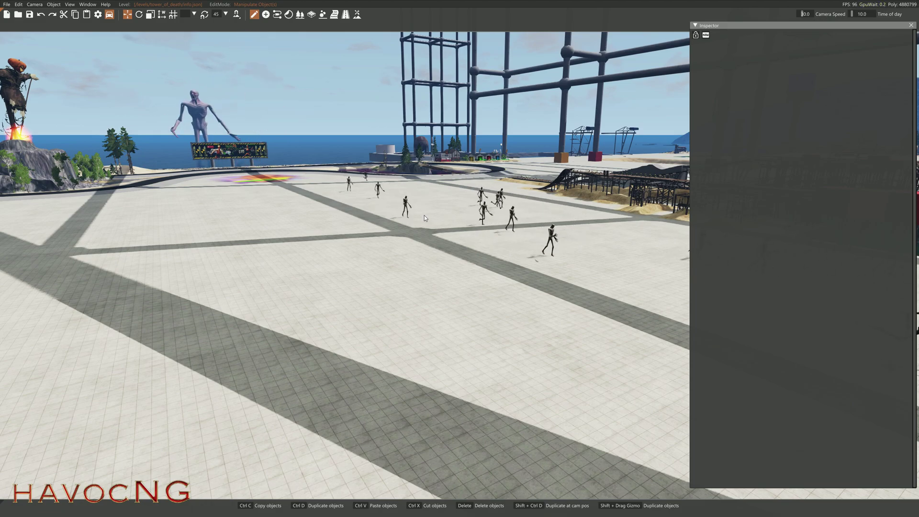
Look around the group of running figures and reopen the Asset Browser on the shyguy folder.
mouse_move(424, 218)
right_mouse_down()
mouse_move(550, 218)
mouse_move(425, 219)
right_mouse_up()
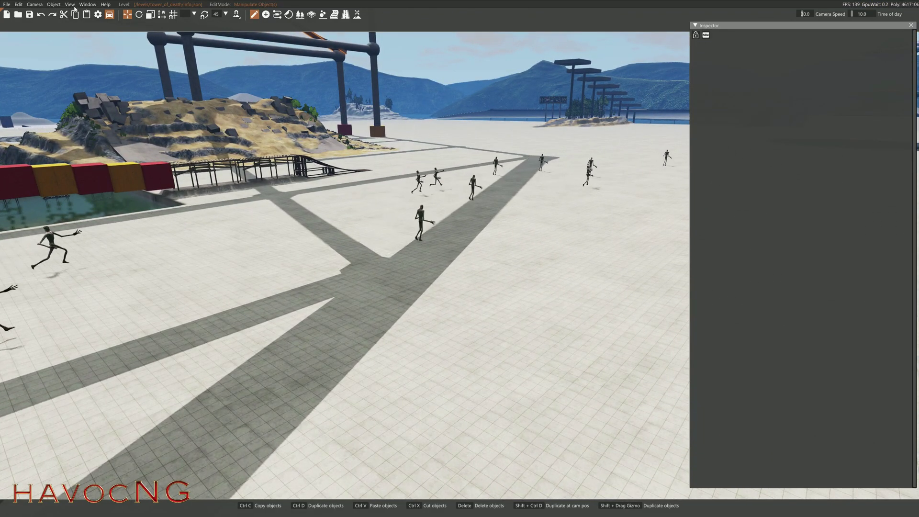
left_click(87, 4)
left_click(92, 28)
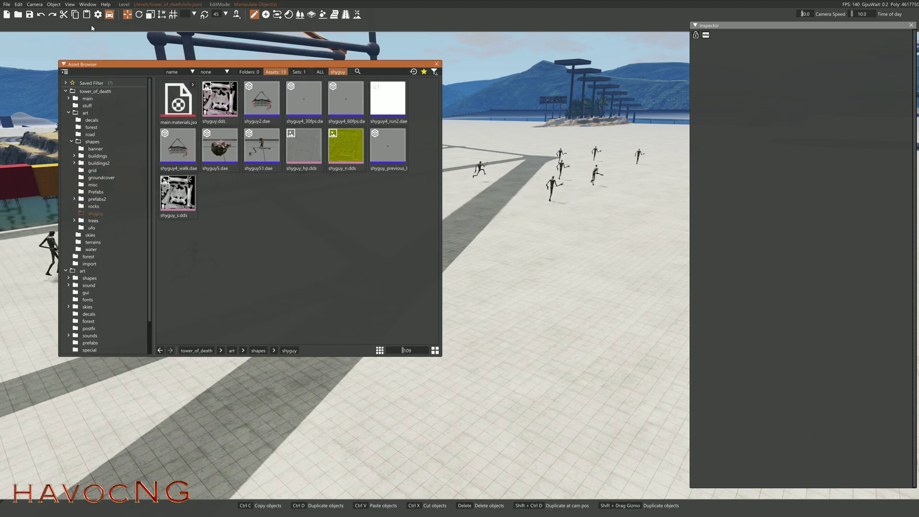
Try placing the shyguy_previous, shyguy4_60fps, shyguy4_30fps and shyguy2 models from the shyguy folder on the tiled ground, and remove them.
left_click_drag(386, 150, 584, 293)
left_click_drag(344, 108, 518, 280)
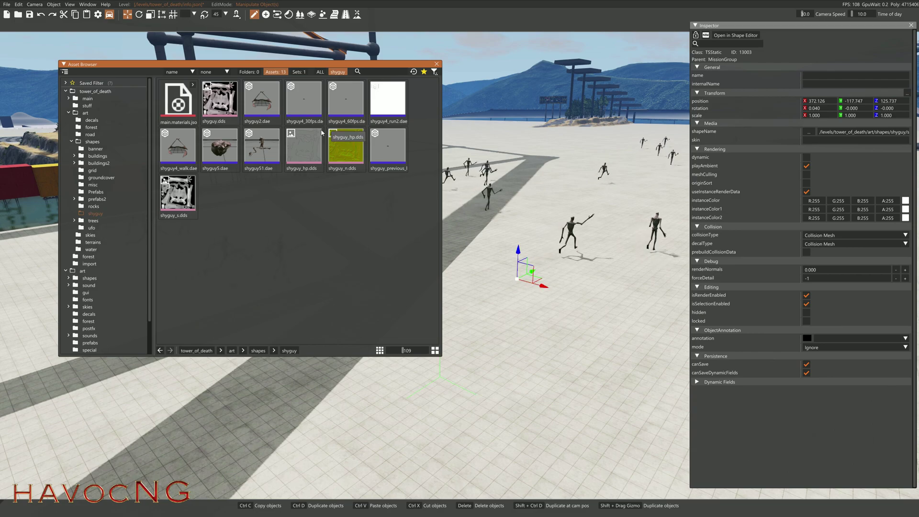
left_click_drag(297, 101, 459, 263)
left_click_drag(253, 110, 583, 365)
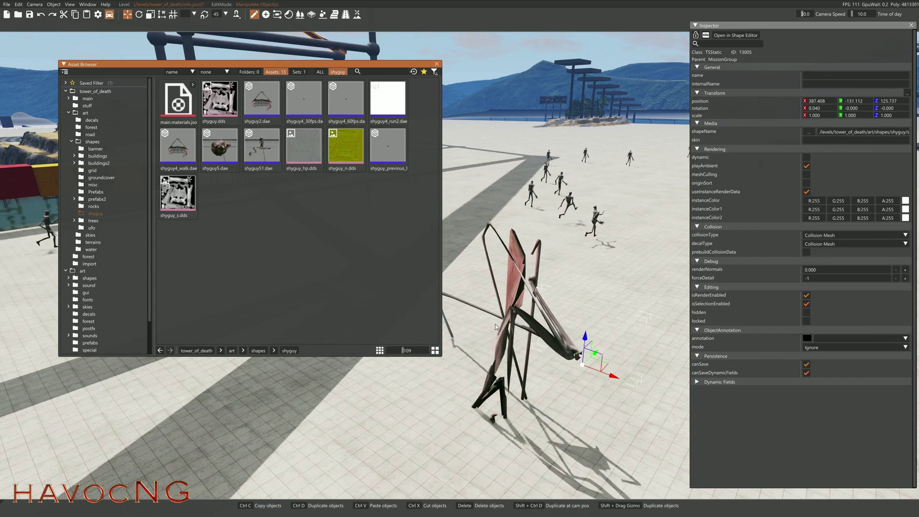
left_click(569, 365)
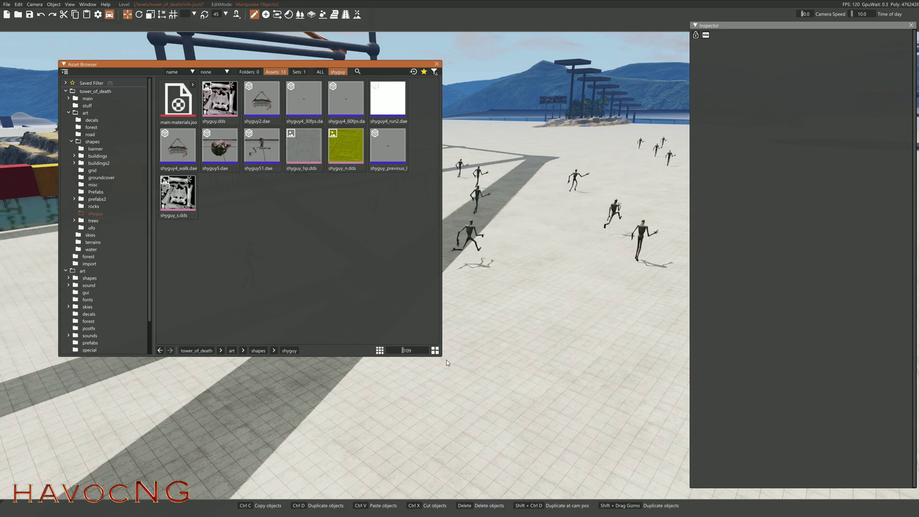
Shrink the Asset Browser and turn the camera to face the oncoming running figures.
left_click_drag(441, 356, 392, 210)
right_click_drag(401, 221, 282, 191)
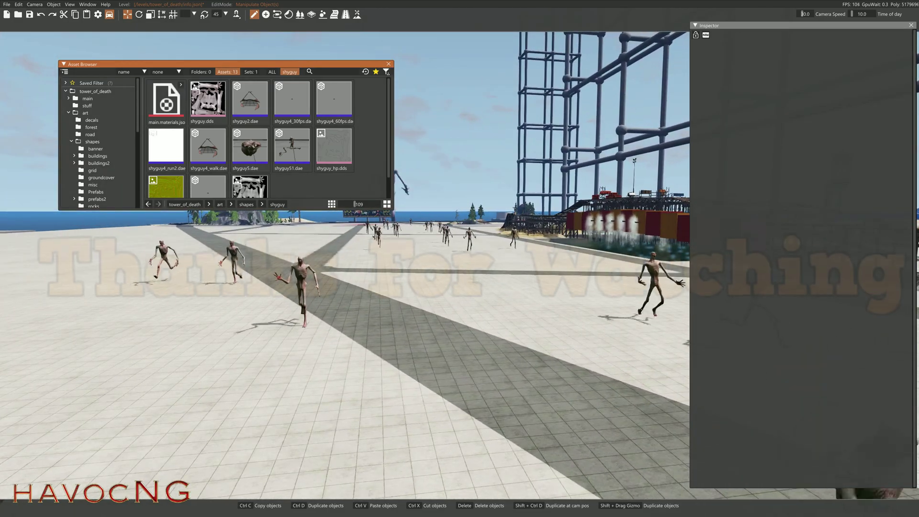